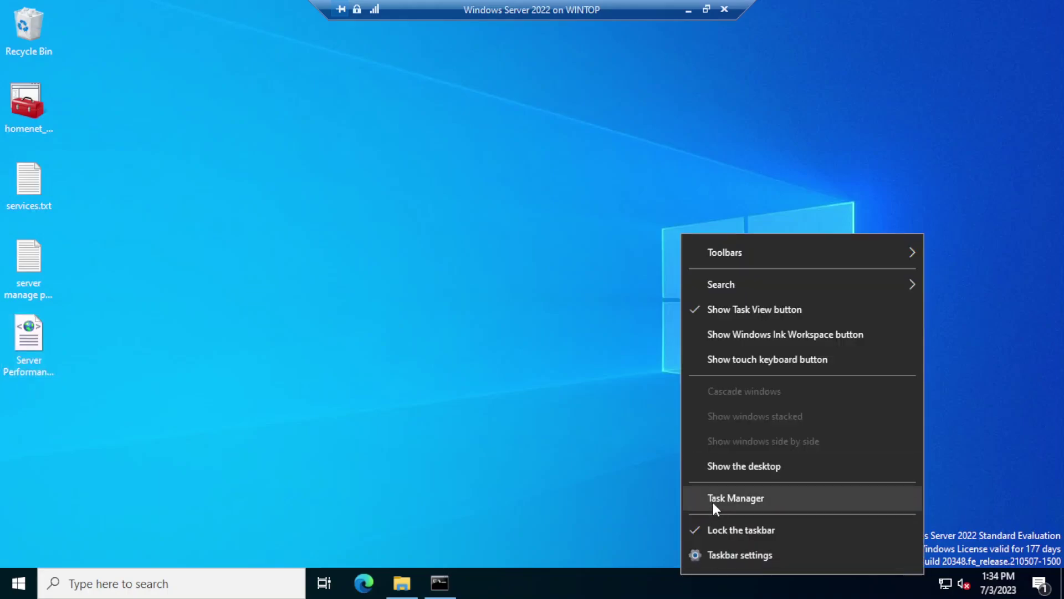
Step: Open Task Manager, reduce it to the fewer-details view, and reposition its window on the desktop
{"action": "left_click", "coordinate": [714, 502]}
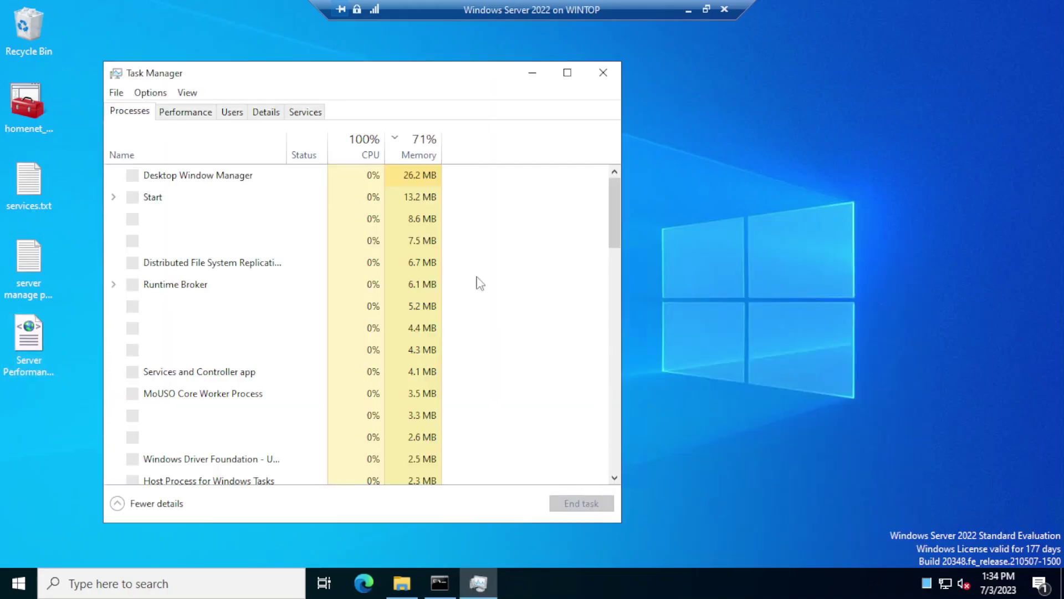
{"action": "left_click_drag", "start_coordinate": [401, 81], "coordinate": [440, 81]}
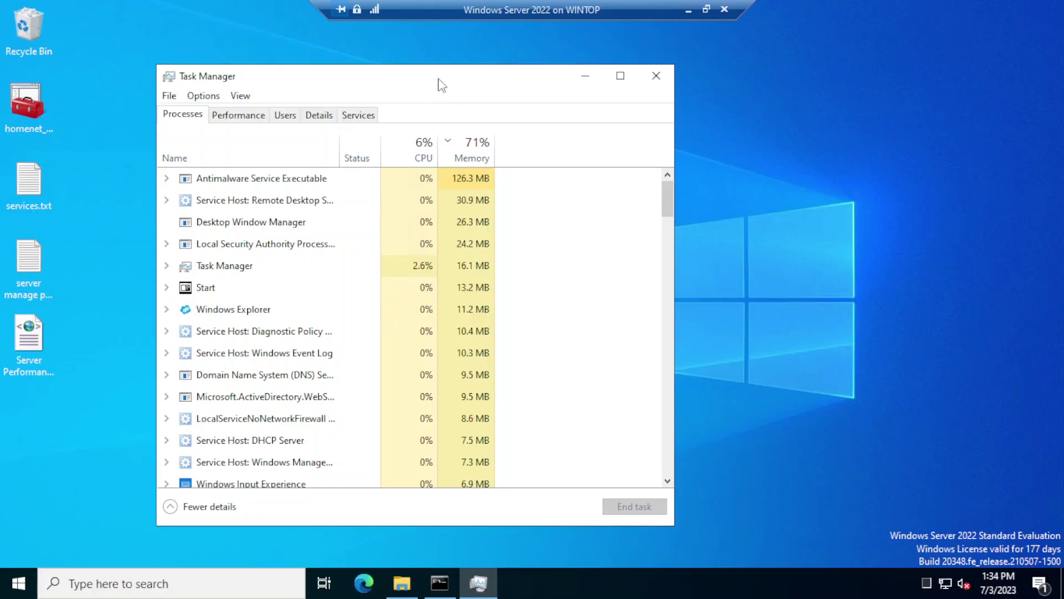
{"action": "left_click", "coordinate": [170, 506]}
{"action": "left_click_drag", "start_coordinate": [287, 77], "coordinate": [269, 99]}
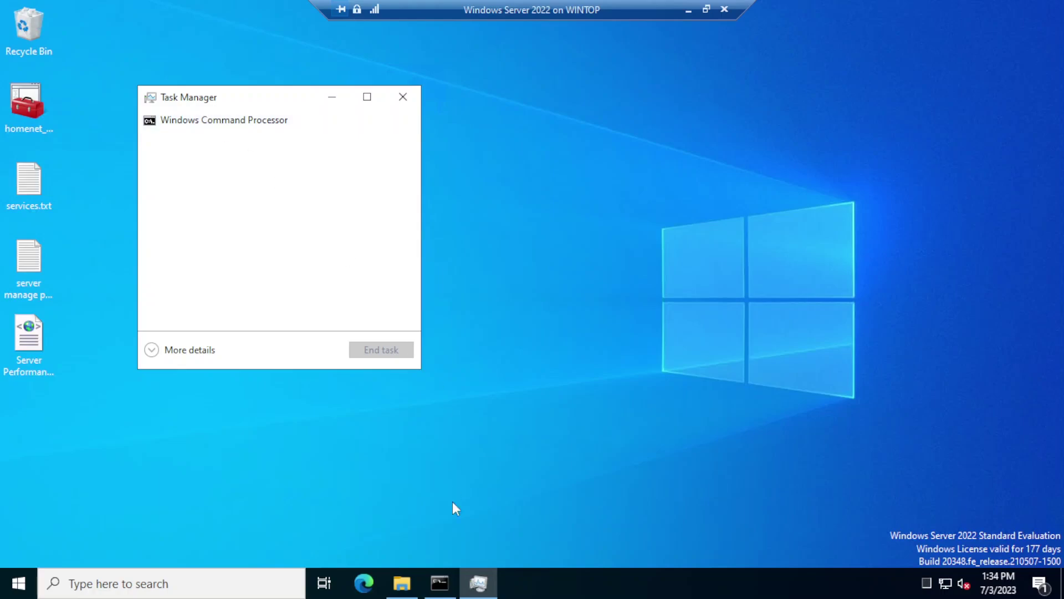
Step: Restore the running Command Prompt window to compare it with Task Manager's app list, and minimize it again
{"action": "left_click", "coordinate": [438, 586]}
{"action": "left_click_drag", "start_coordinate": [552, 107], "coordinate": [608, 147]}
{"action": "left_click", "coordinate": [289, 98]}
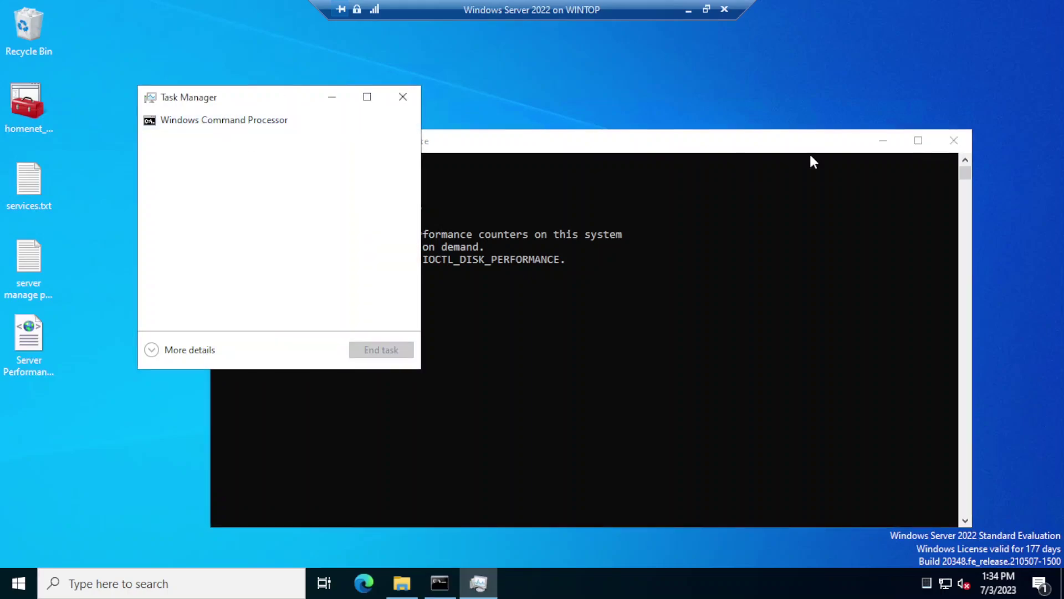
{"action": "left_click", "coordinate": [876, 142]}
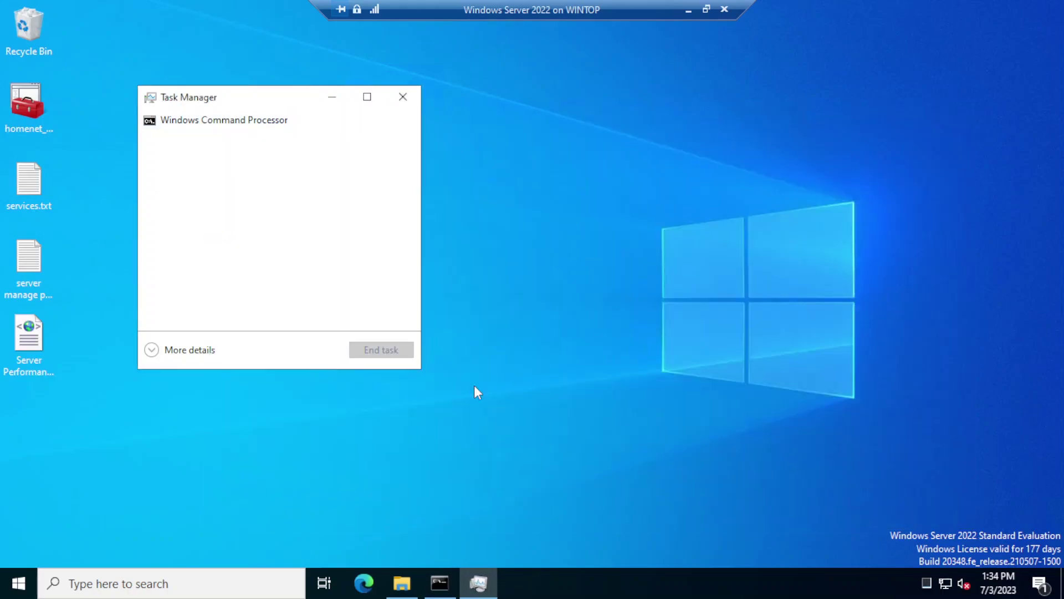
Step: Expand Task Manager to its full details in a maximized window and add the PID column to the process list
{"action": "left_click", "coordinate": [153, 350]}
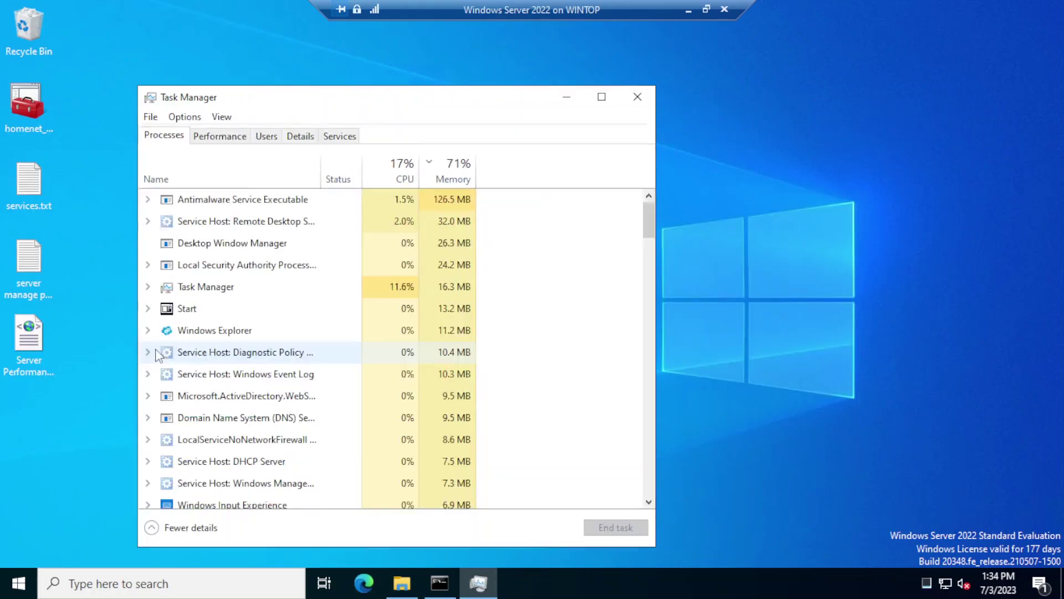
{"action": "left_click", "coordinate": [602, 98]}
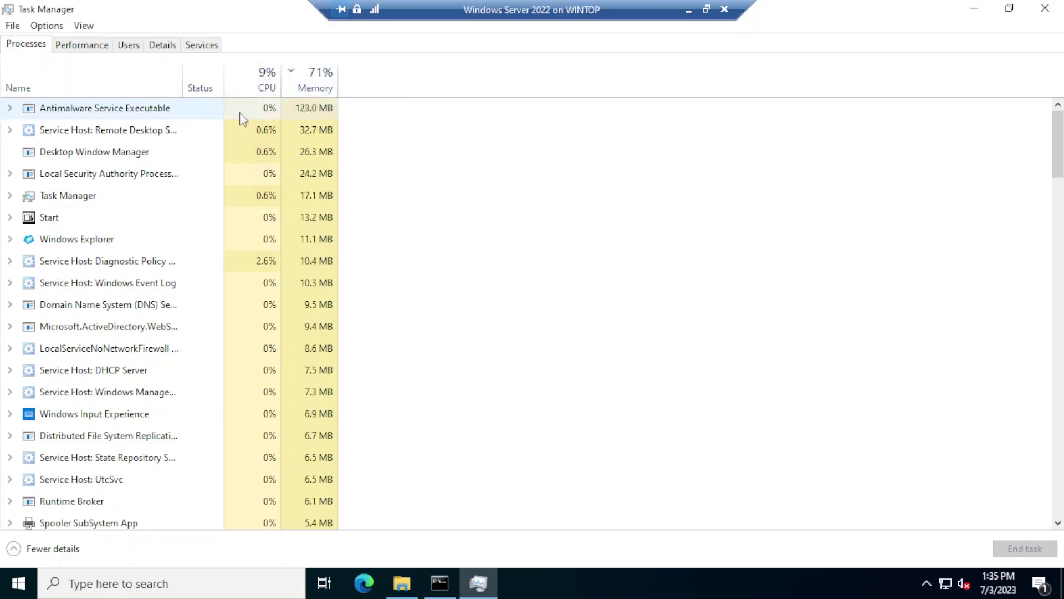
{"action": "right_click", "coordinate": [197, 90]}
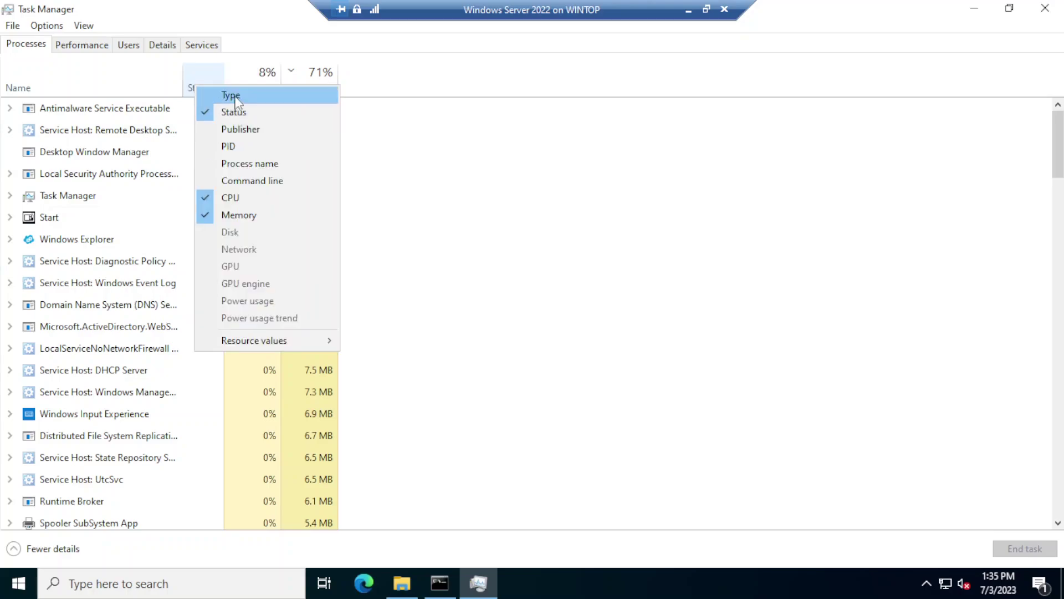
{"action": "left_click", "coordinate": [211, 146]}
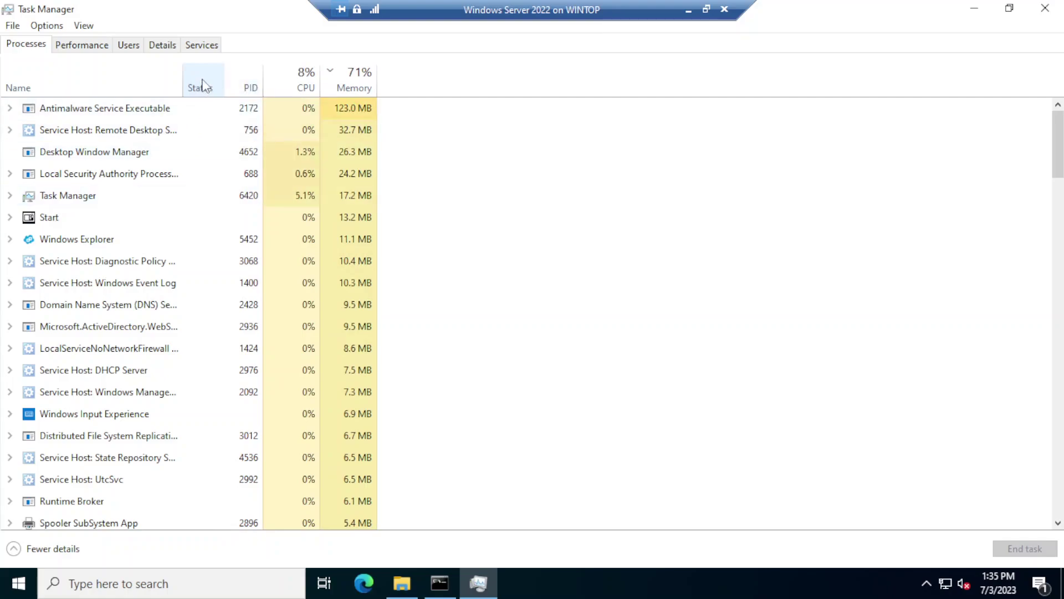
Step: Examine the performance graphs and statistics for CPU, Memory, Disk 0 (C:) and the Ethernet 2 adapter
{"action": "left_click", "coordinate": [83, 45]}
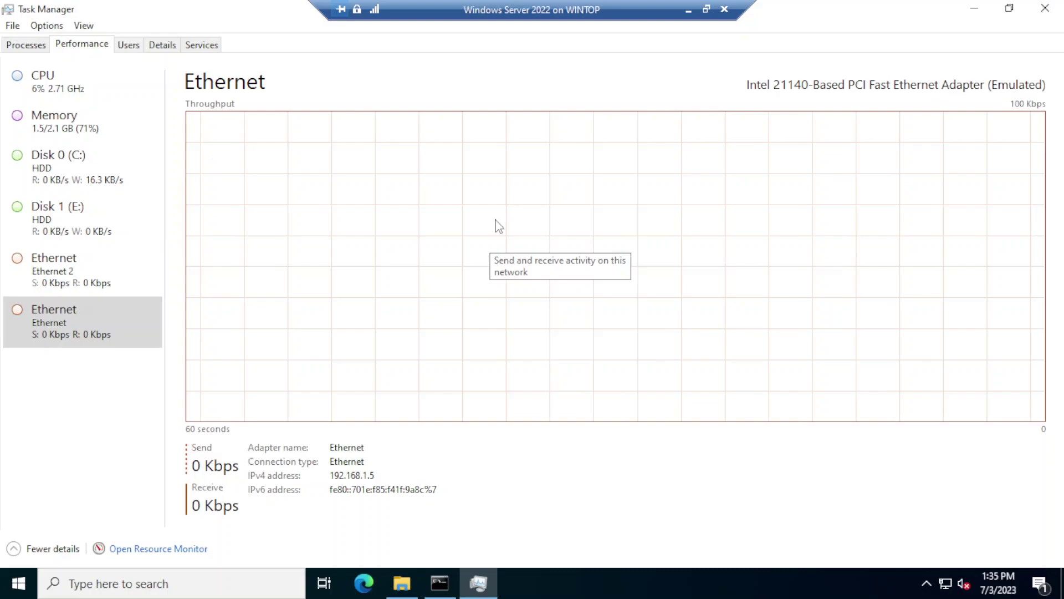
{"action": "left_click", "coordinate": [76, 87]}
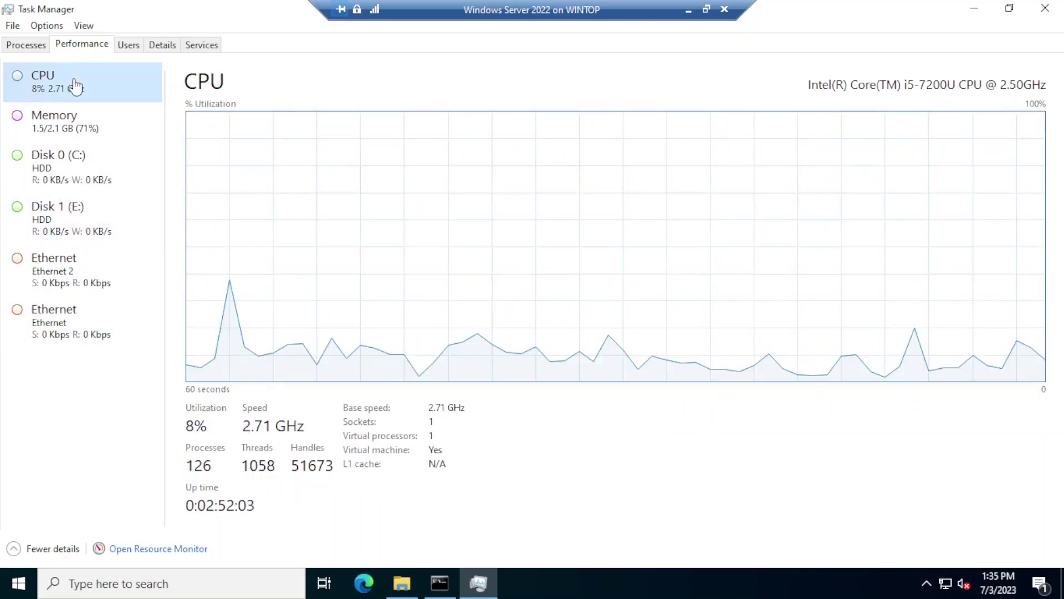
{"action": "left_click", "coordinate": [72, 132]}
{"action": "left_click", "coordinate": [86, 163]}
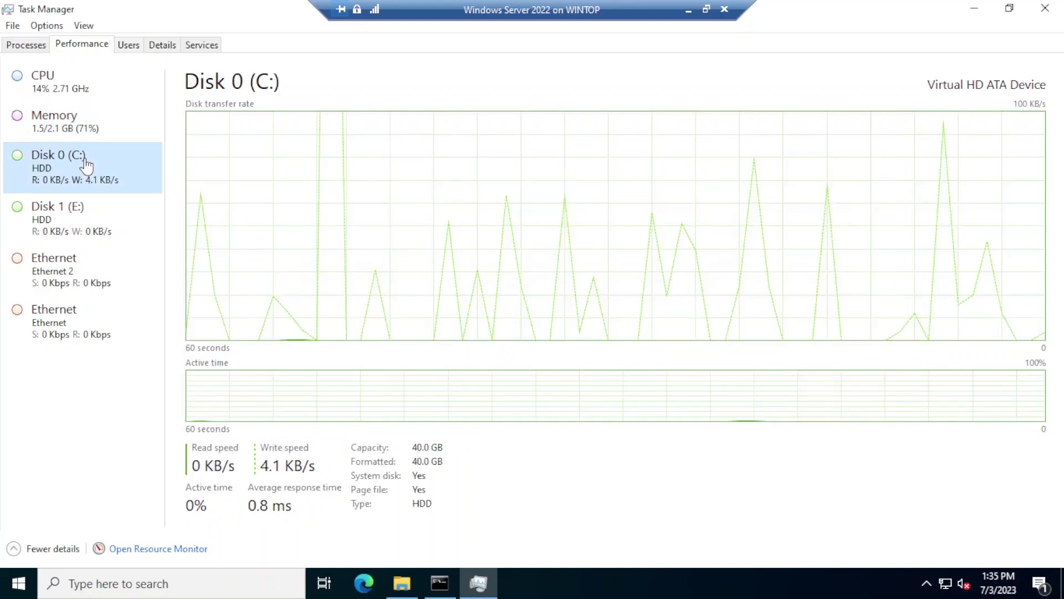
{"action": "left_click", "coordinate": [76, 268]}
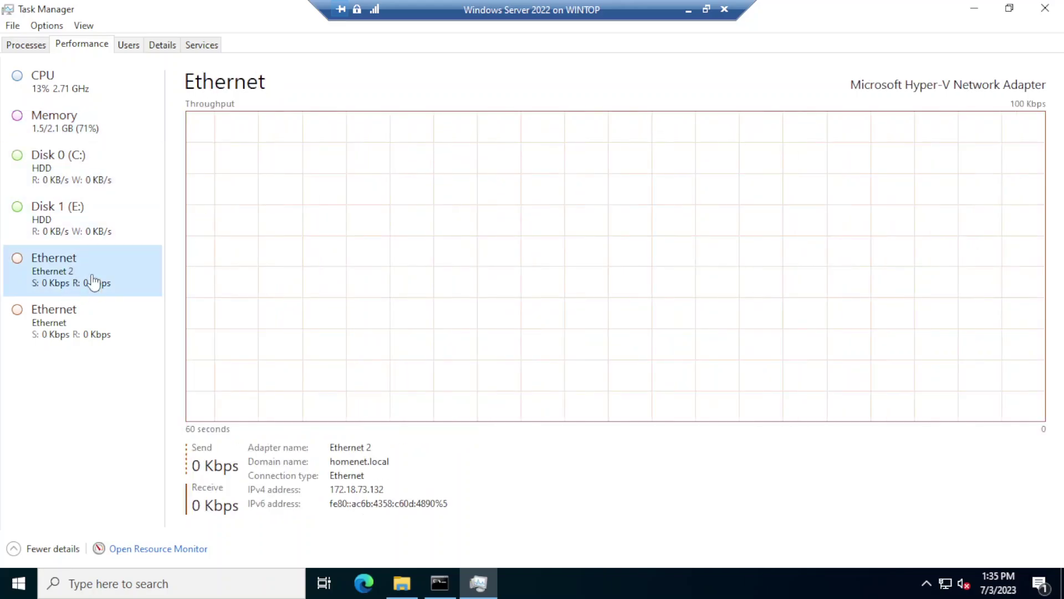
{"action": "left_click", "coordinate": [73, 90]}
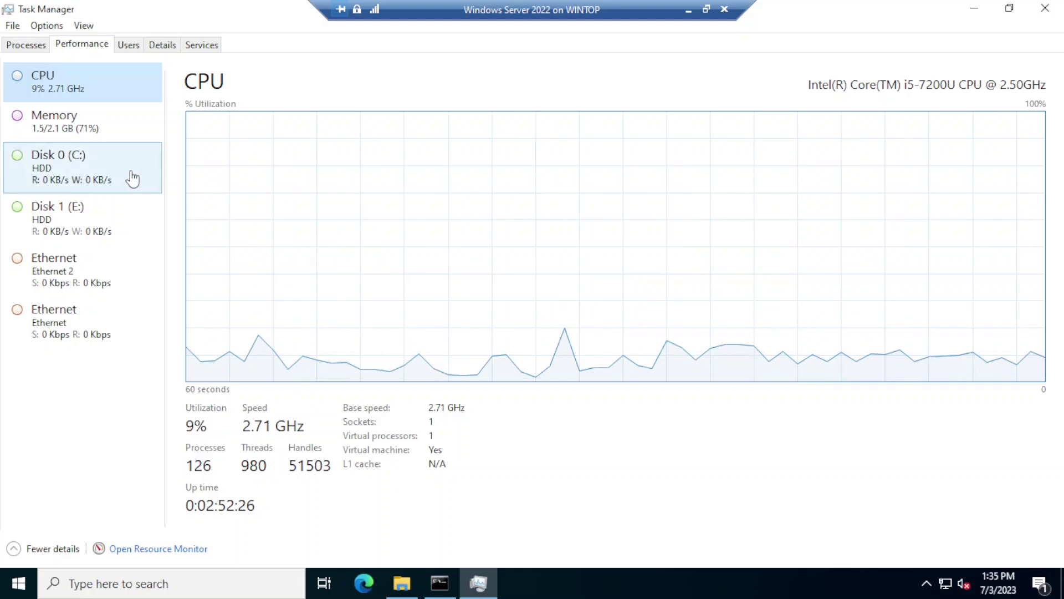
{"action": "left_click", "coordinate": [64, 129]}
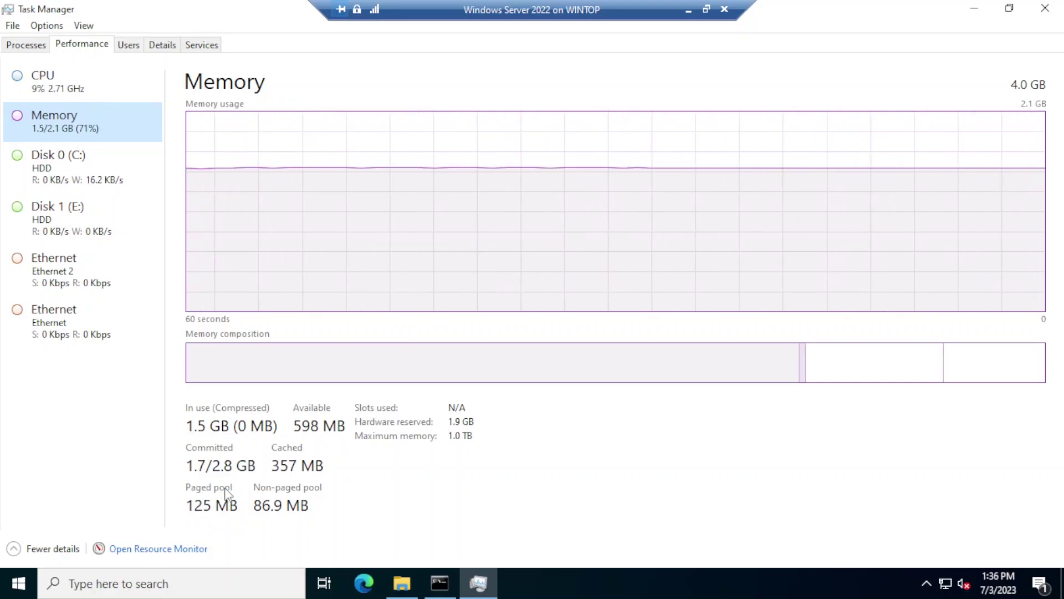
{"action": "left_click", "coordinate": [86, 169]}
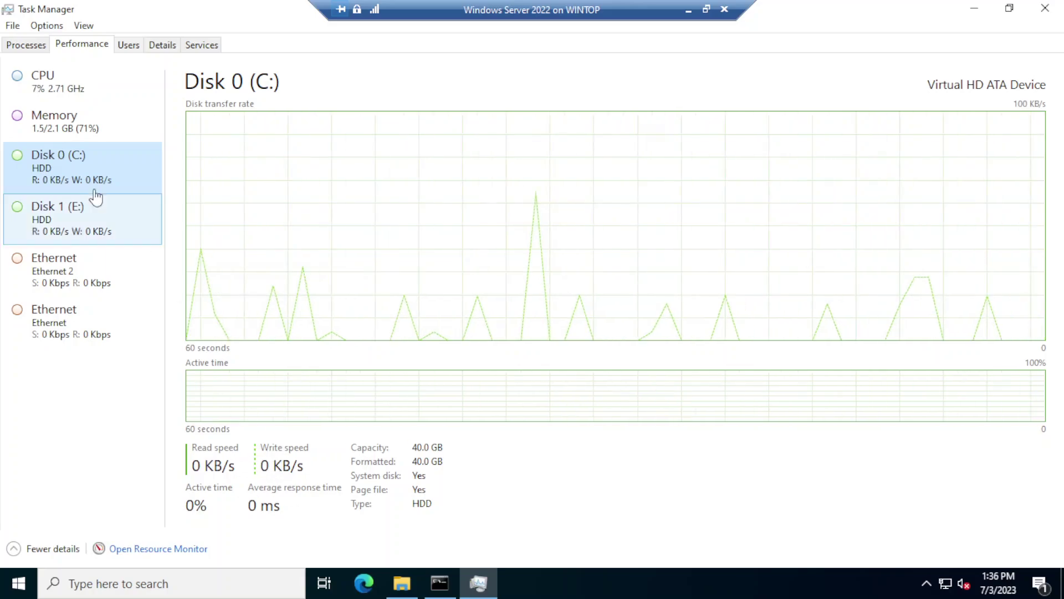
{"action": "left_click", "coordinate": [57, 277]}
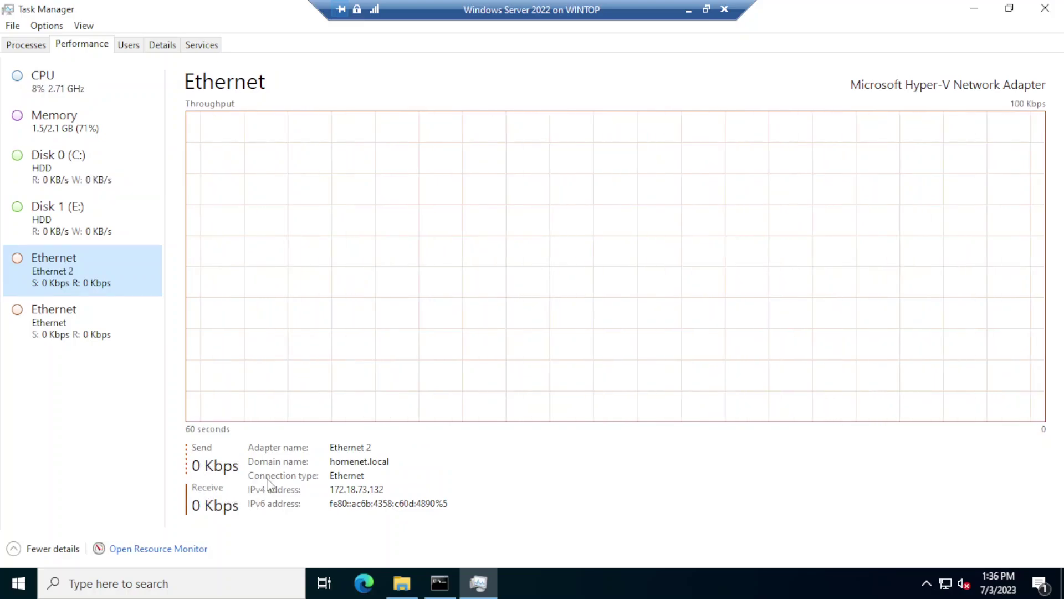
Step: Review the processes running under the Administrator user, the detailed process list, and the list of services
{"action": "left_click", "coordinate": [128, 45]}
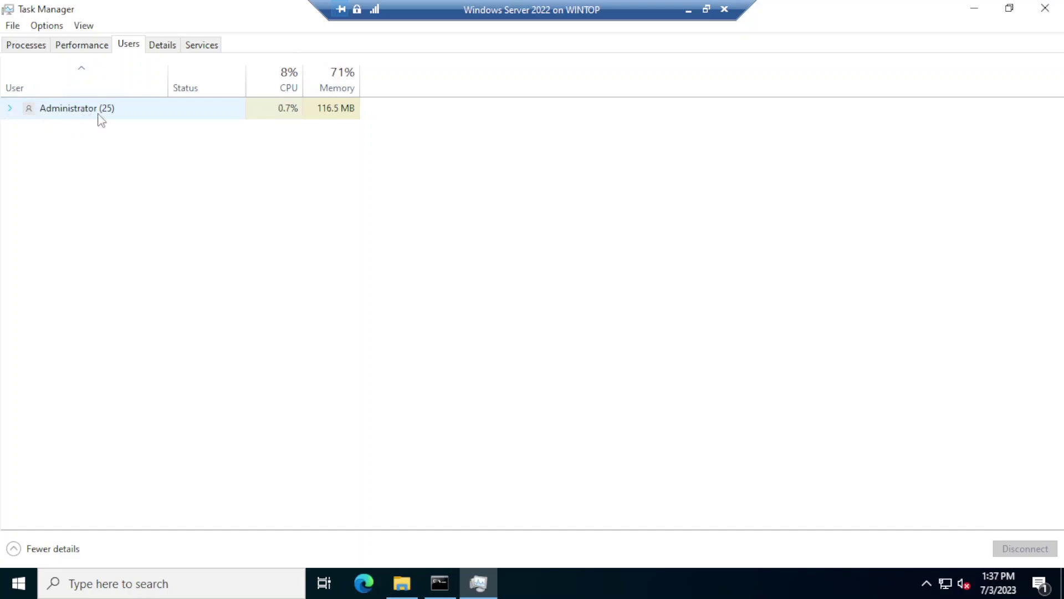
{"action": "left_click", "coordinate": [10, 110]}
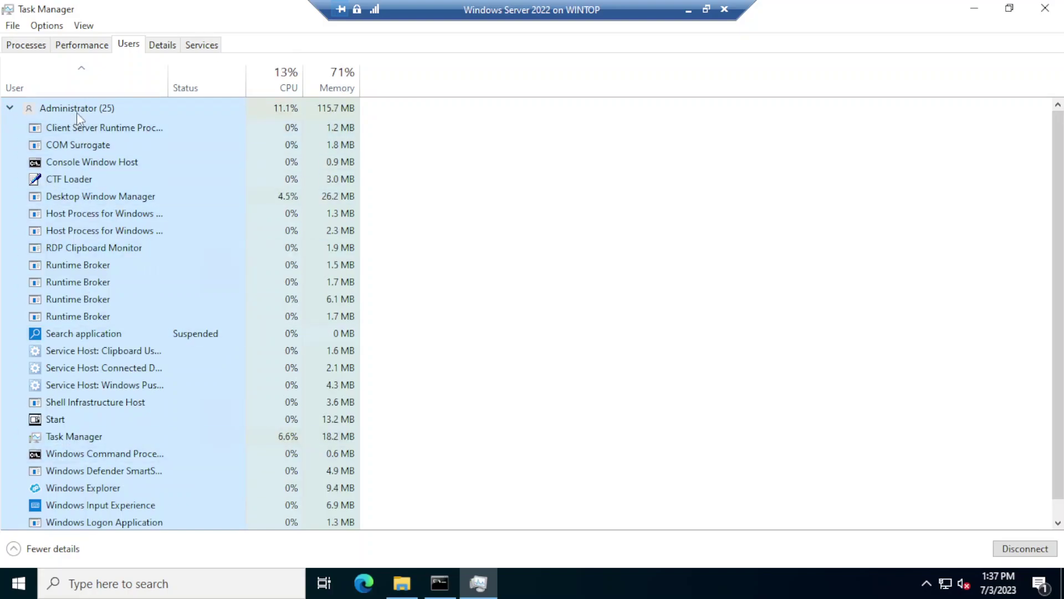
{"action": "left_click", "coordinate": [161, 45]}
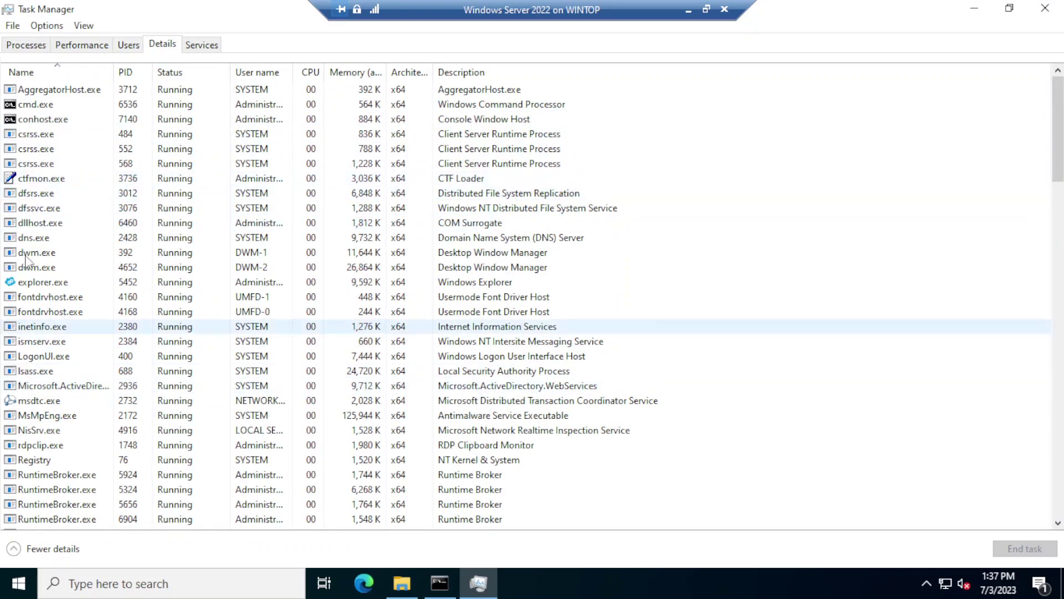
{"action": "left_click", "coordinate": [24, 45]}
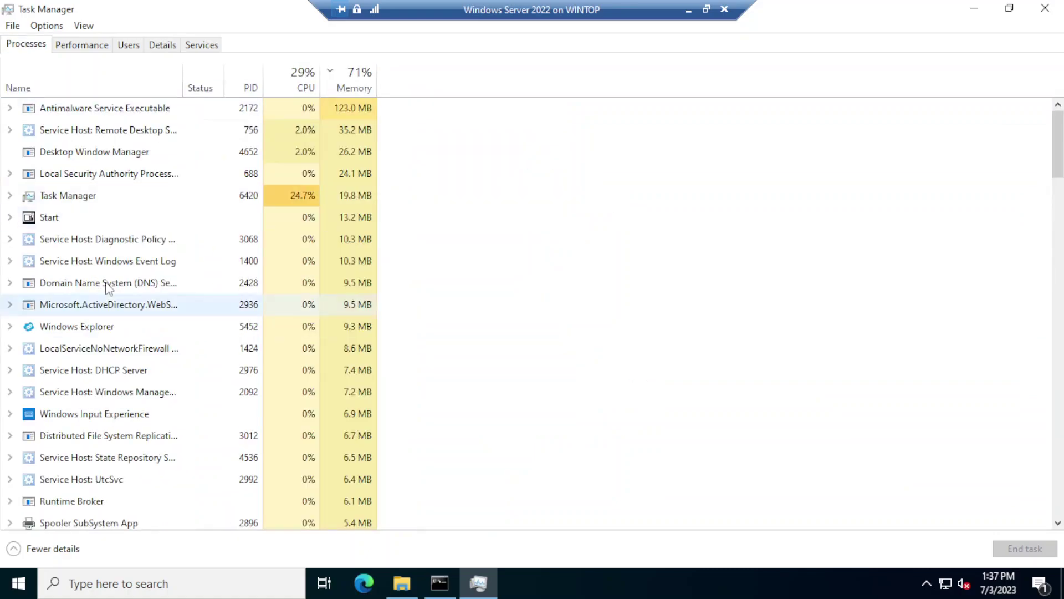
{"action": "left_click", "coordinate": [202, 45]}
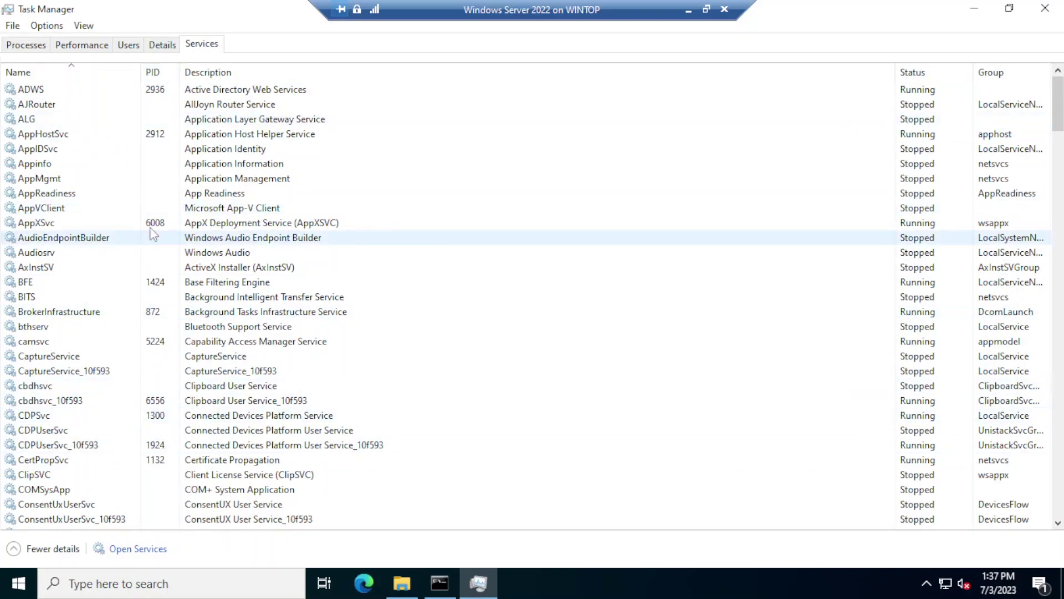
Step: Check overall CPU performance, and sort the running processes by memory in both directions and finally by highest CPU usage
{"action": "left_click", "coordinate": [89, 46]}
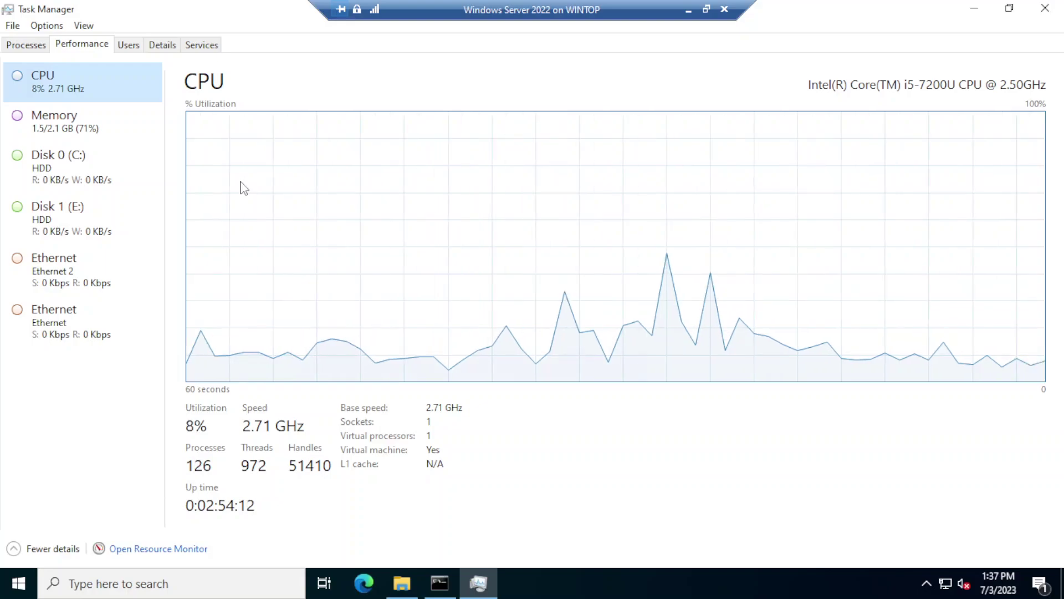
{"action": "left_click", "coordinate": [23, 47]}
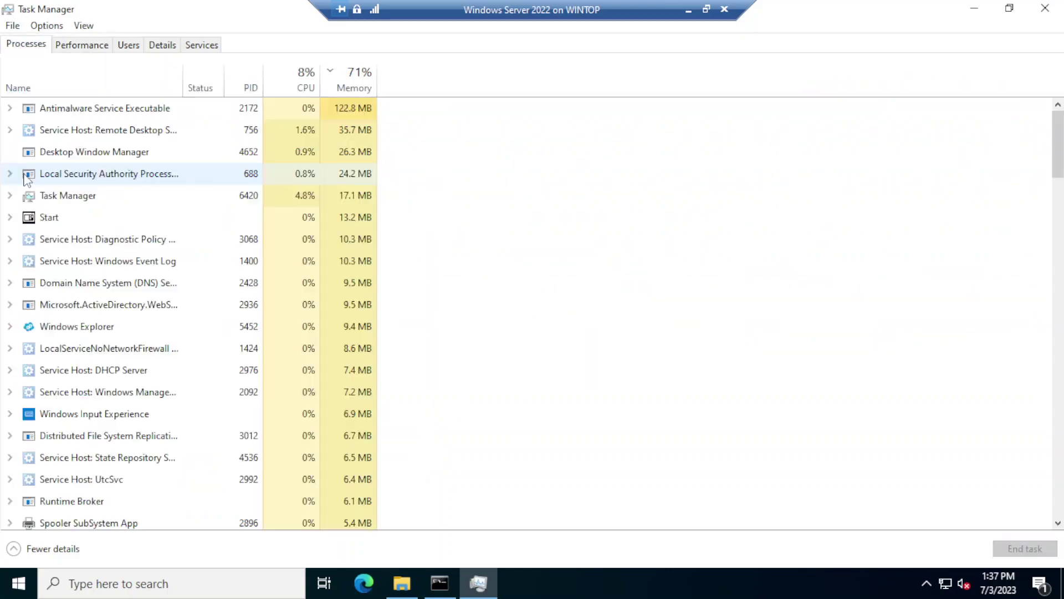
{"action": "left_click", "coordinate": [281, 83]}
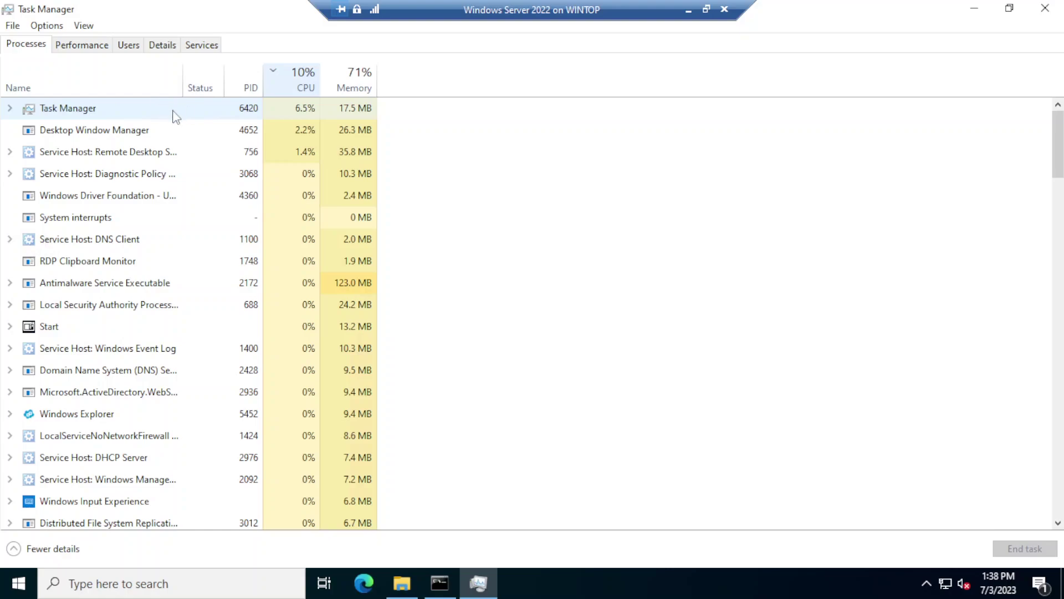
{"action": "left_click", "coordinate": [344, 84]}
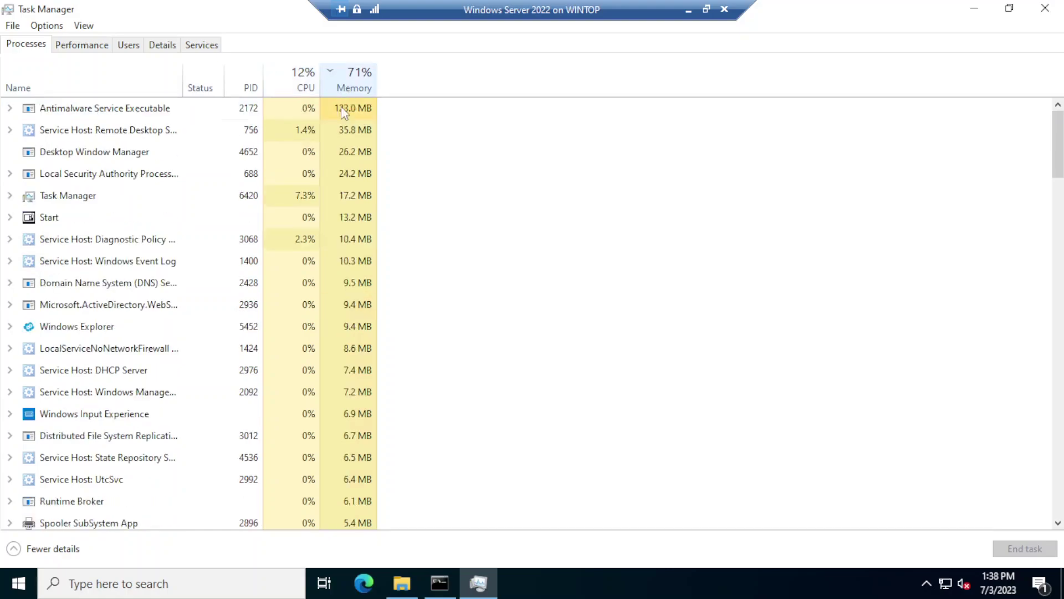
{"action": "left_click", "coordinate": [342, 82]}
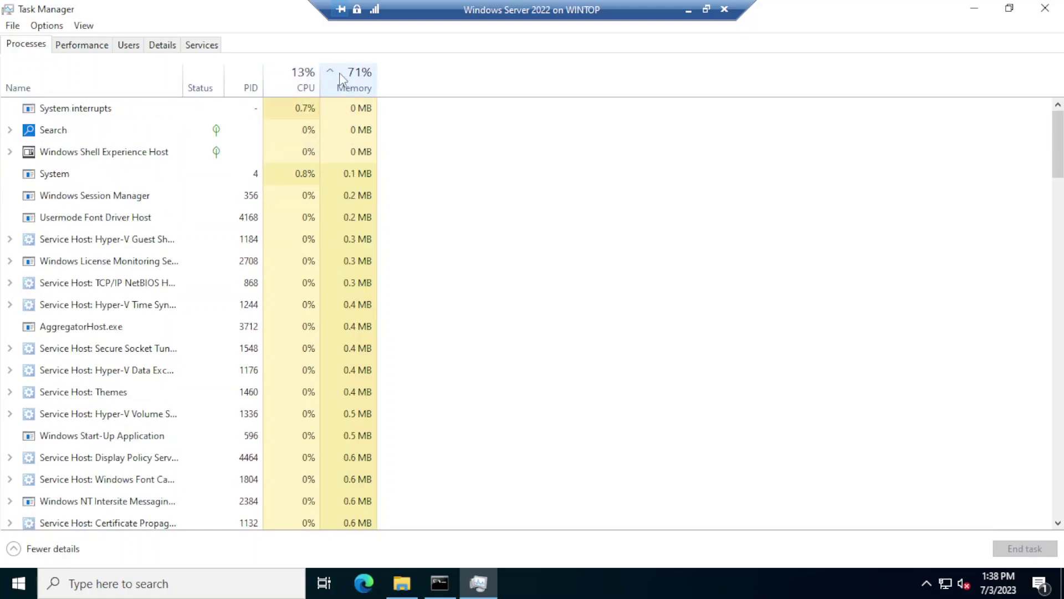
{"action": "left_click", "coordinate": [339, 72]}
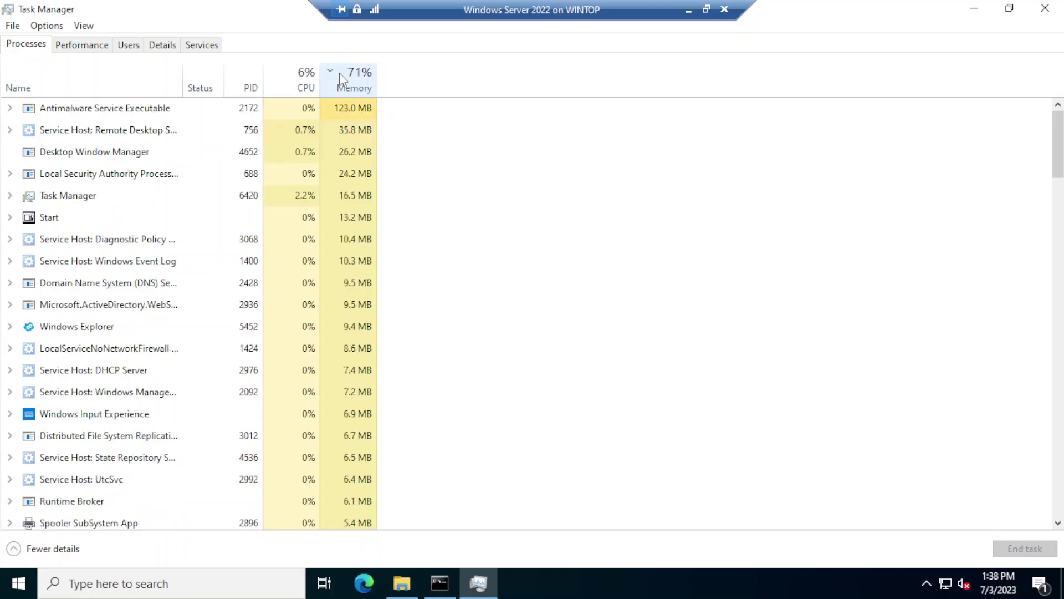
{"action": "left_click", "coordinate": [293, 80]}
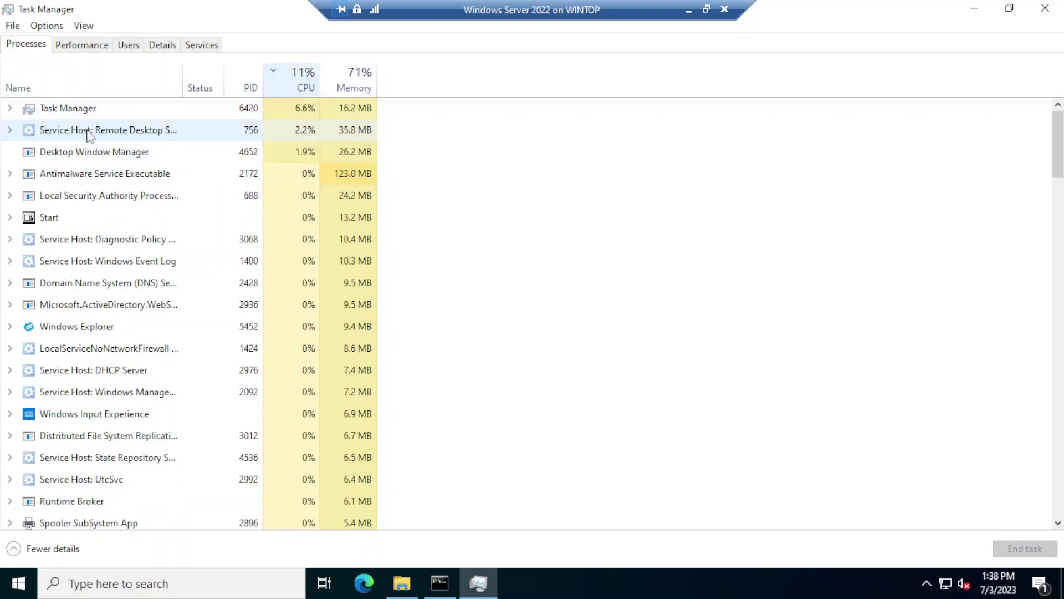
Step: Go to the details entry of the Task Manager process and look over the actions available for Taskmgr.exe
{"action": "left_click", "coordinate": [83, 109]}
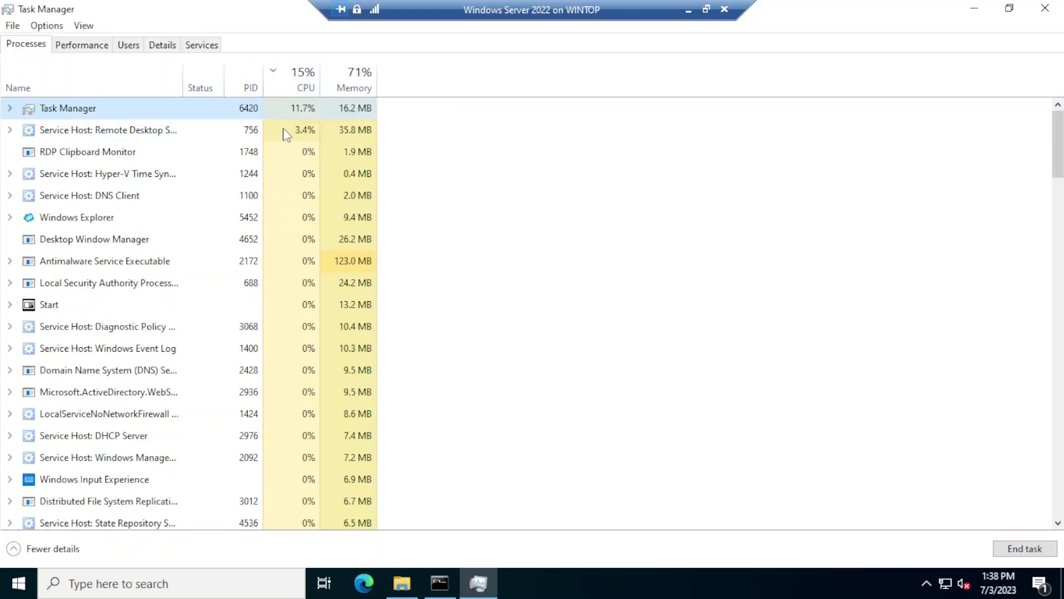
{"action": "right_click", "coordinate": [71, 110]}
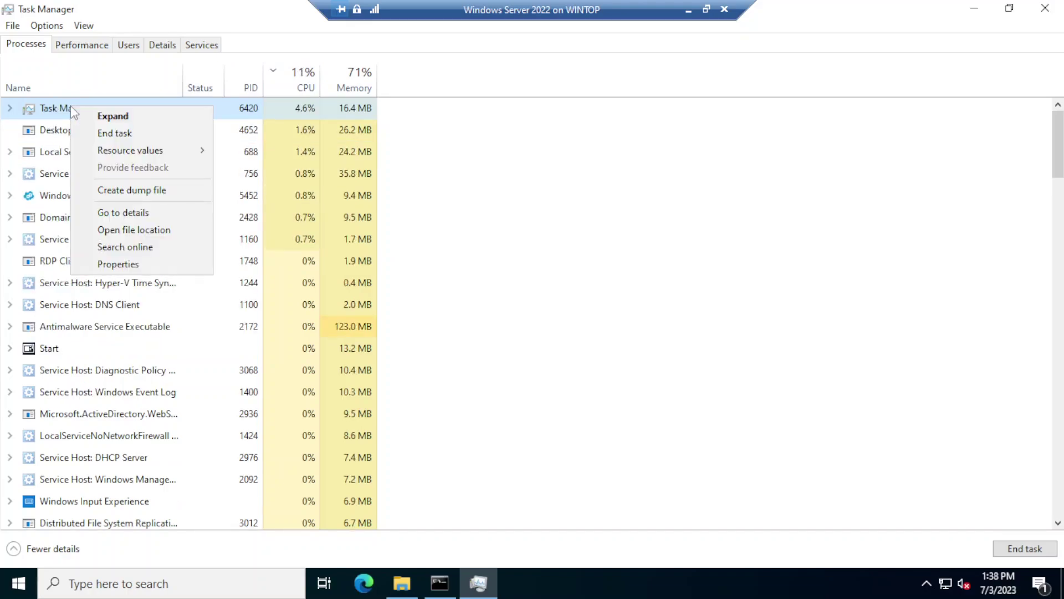
{"action": "left_click", "coordinate": [119, 213]}
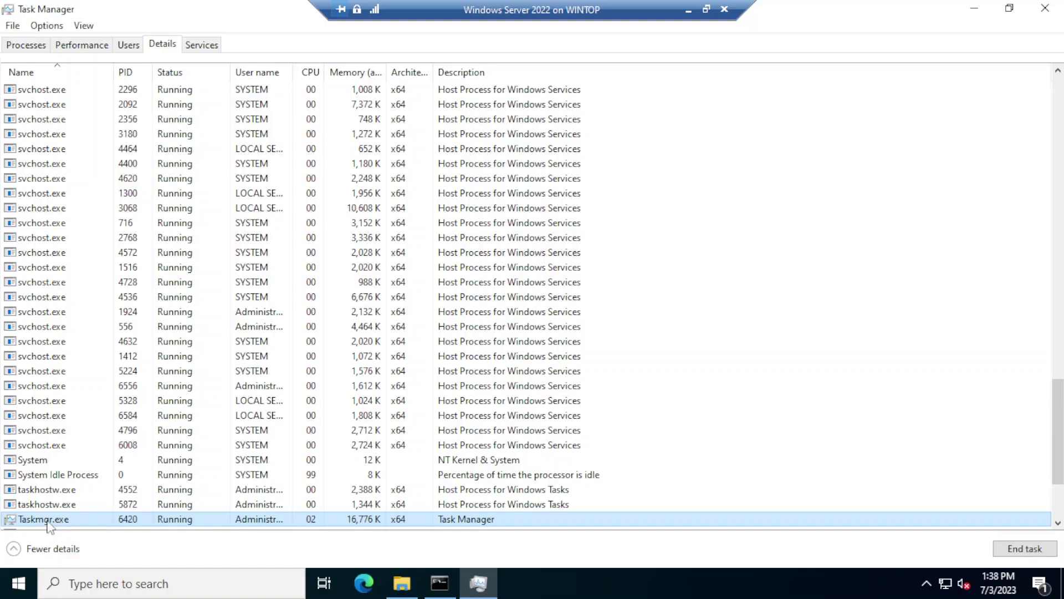
{"action": "right_click", "coordinate": [57, 524]}
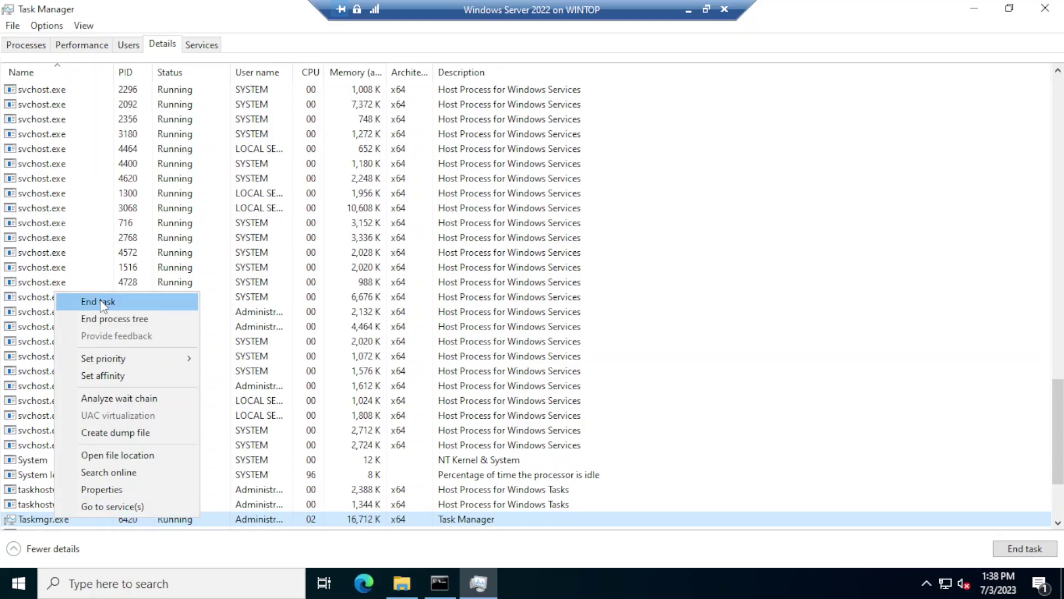
{"action": "left_click", "coordinate": [201, 45]}
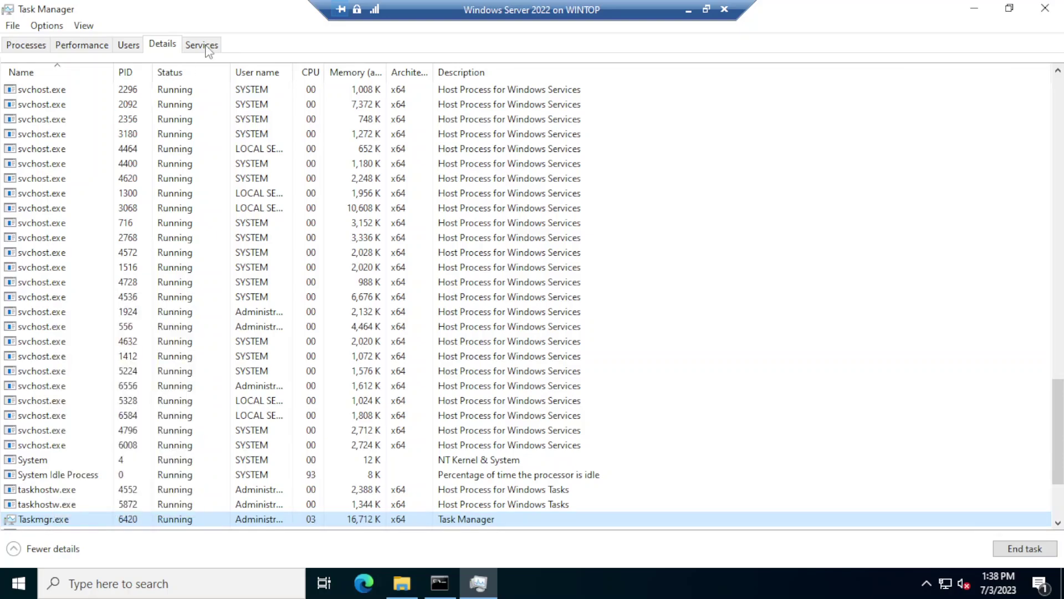